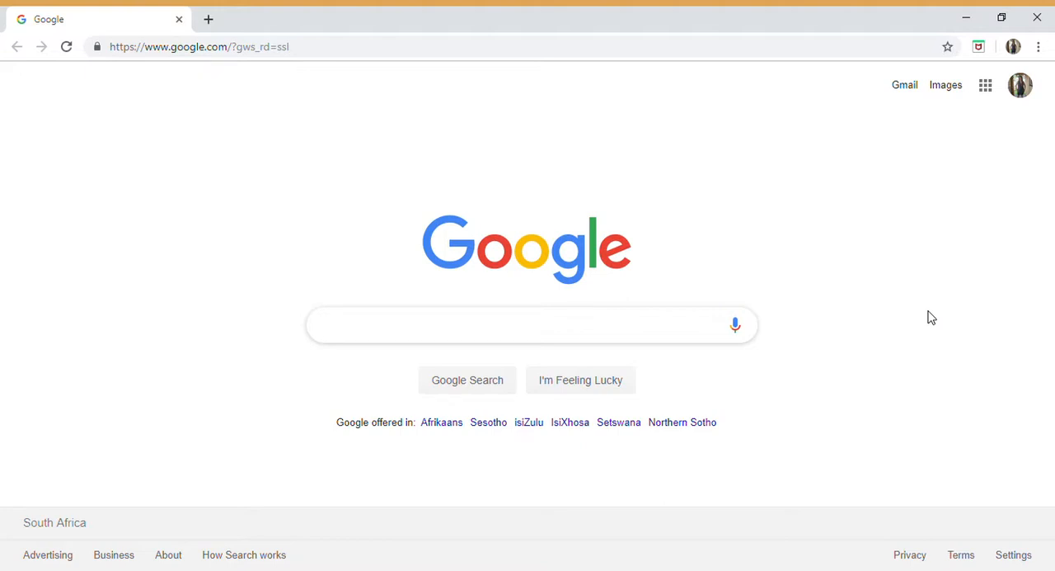
Step: Search Google for "How to Reduce The Size Of An Image" via the top suggestion
click(319, 50)
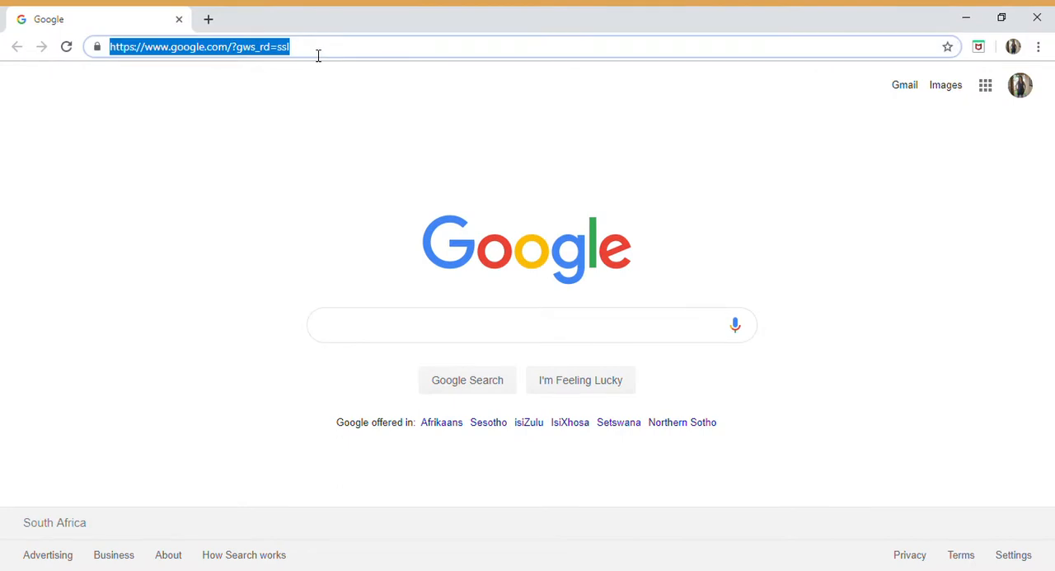
text(How )
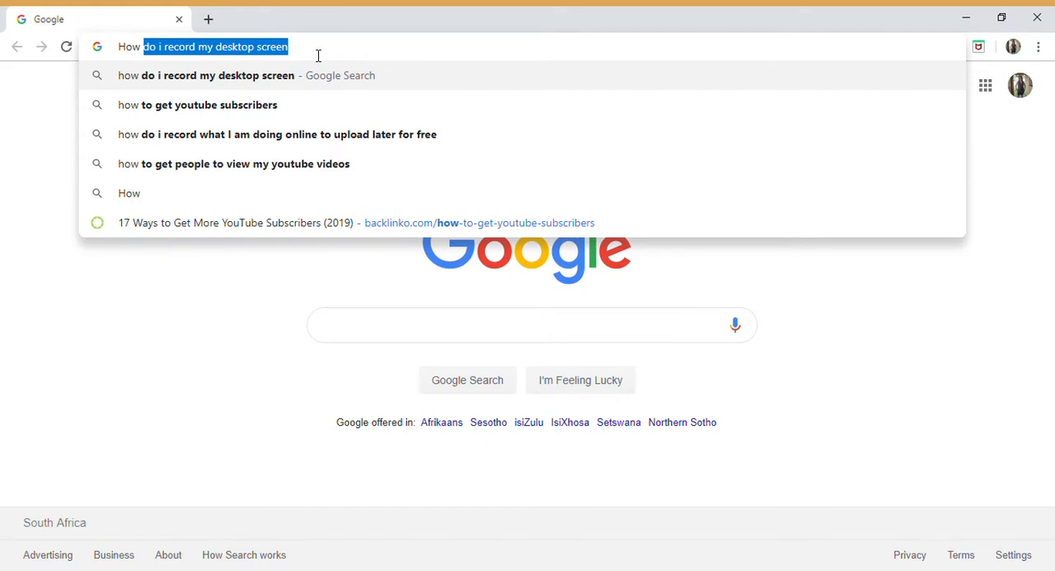
text(to Redu)
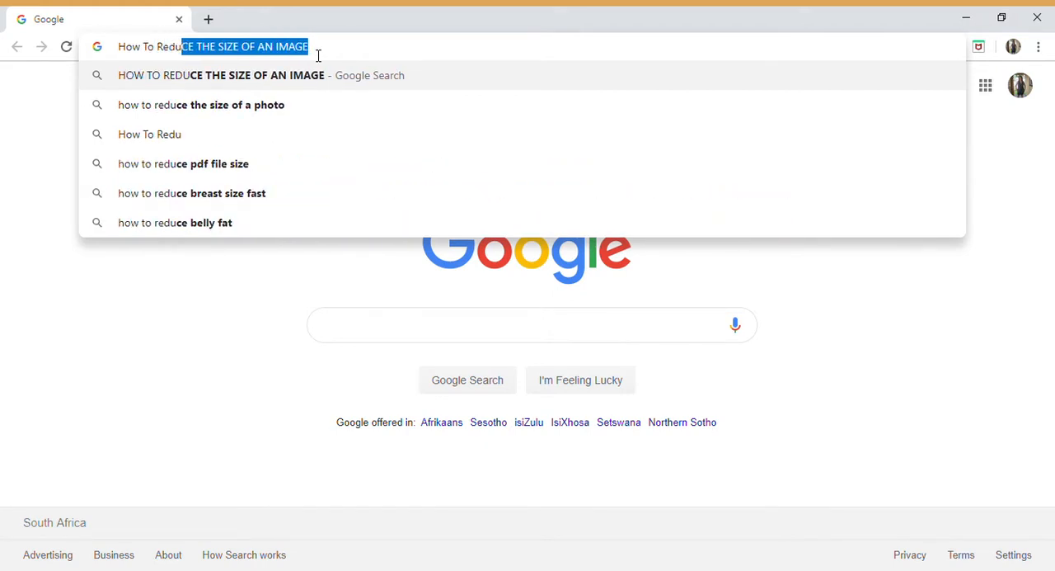
text(ce The S)
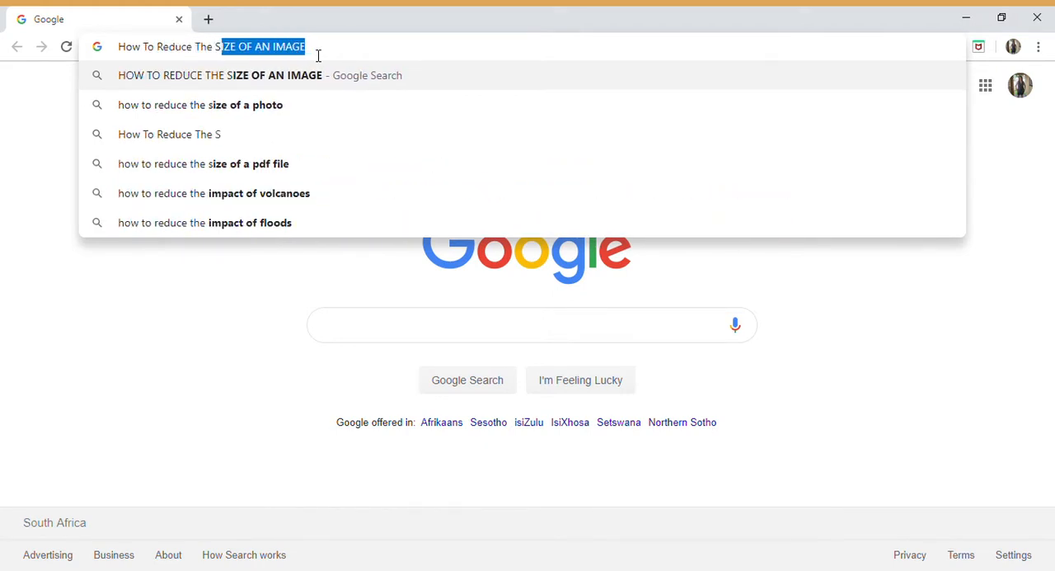
text(ize Of )
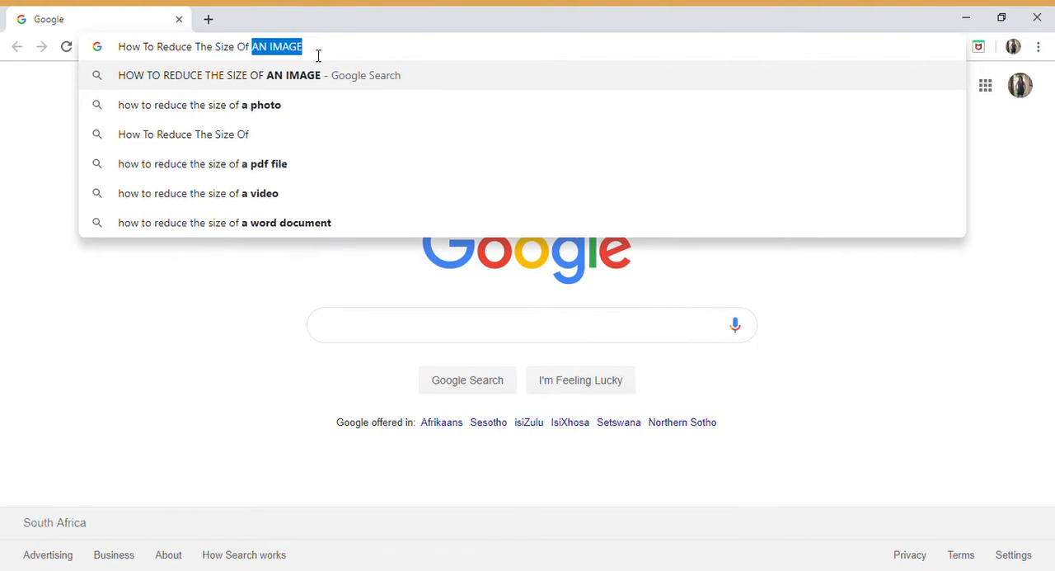
text(An Ima)
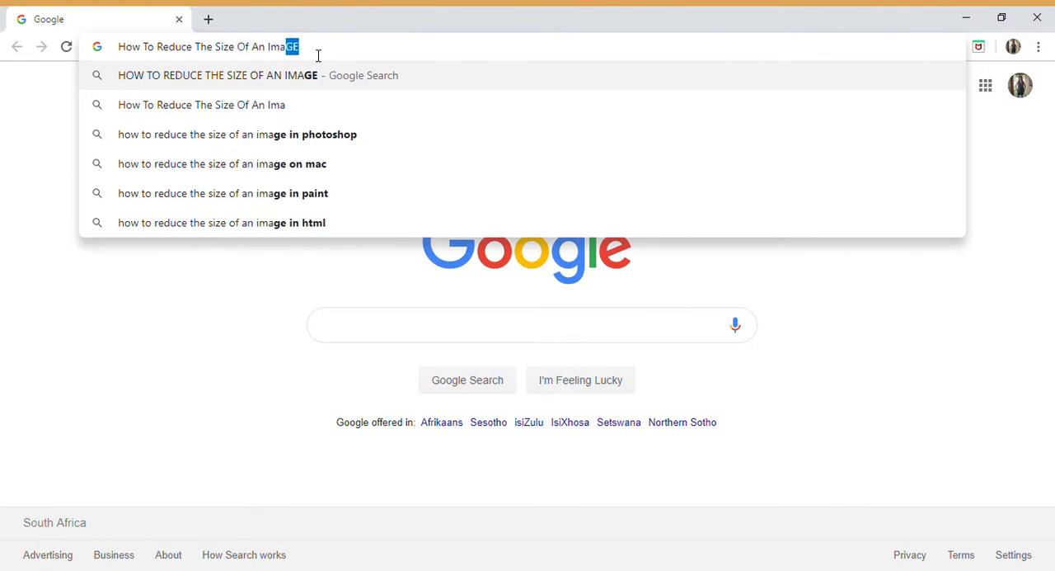
text(ge)
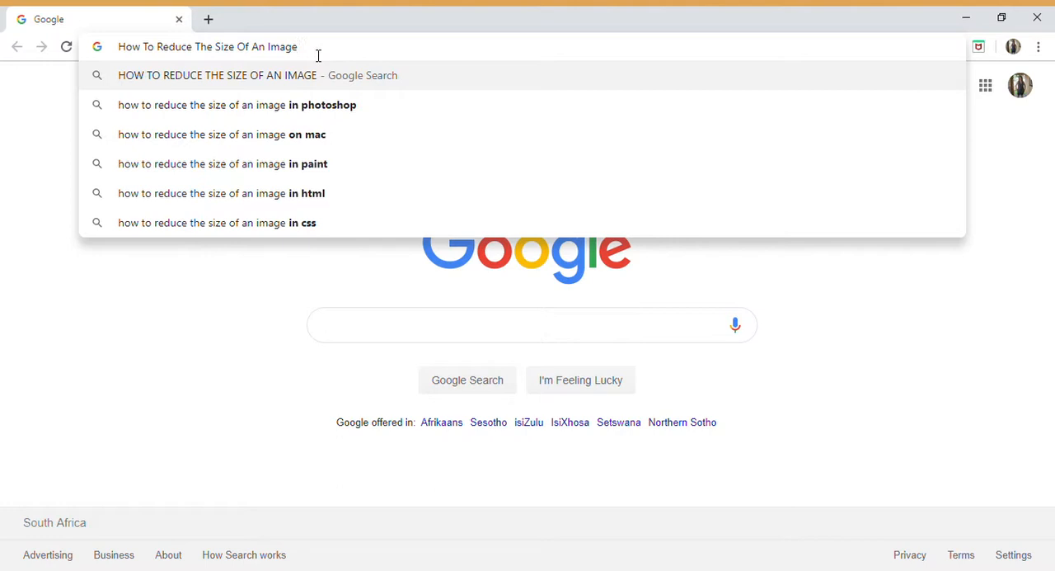
click(357, 75)
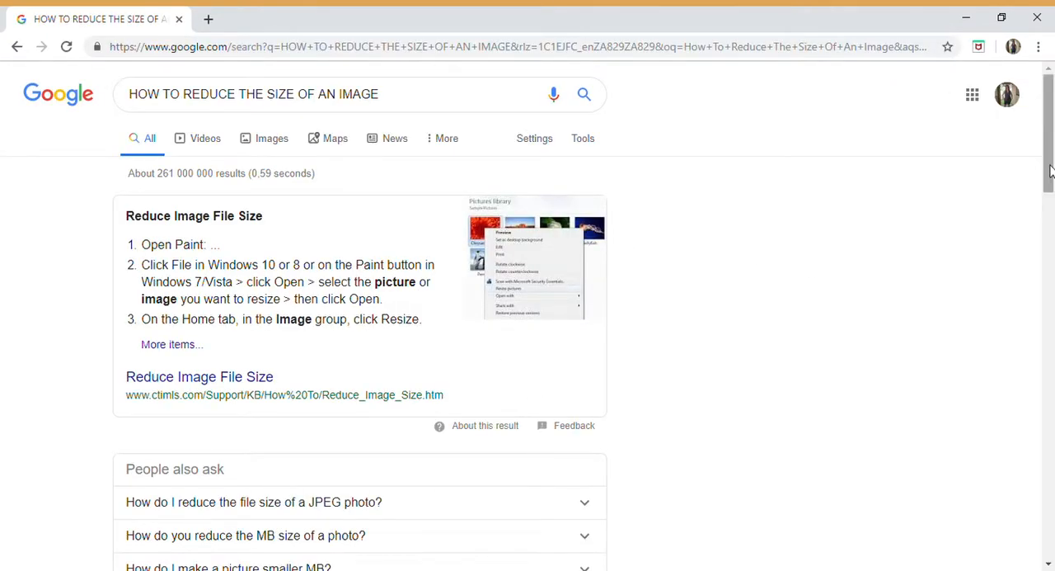
drag(1051, 170, 1051, 367)
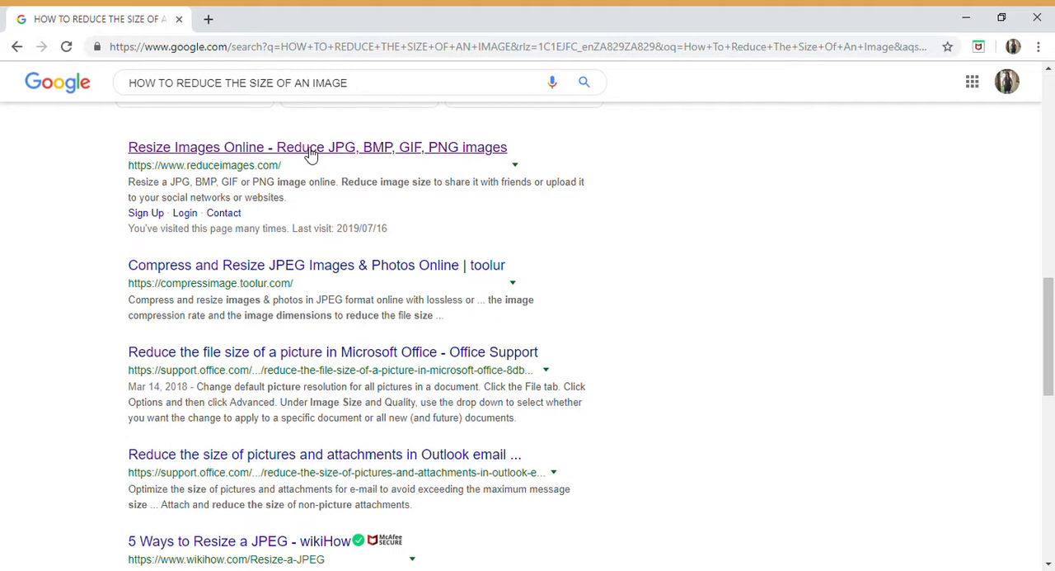
Step: Follow the "Resize Images Online" result to reach reduceimages.com's Step 1 upload page
click(311, 153)
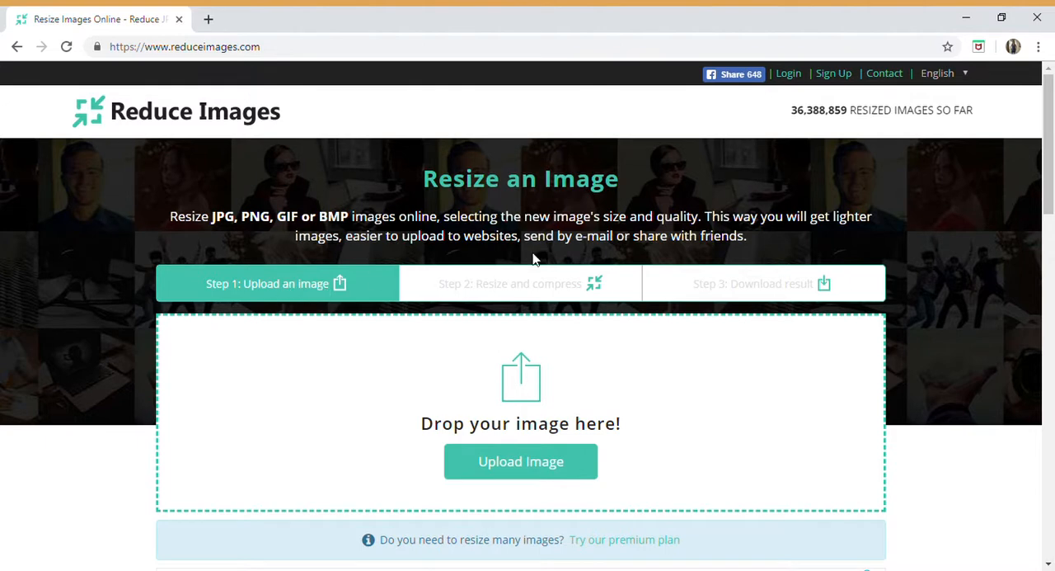
drag(1049, 162, 1050, 180)
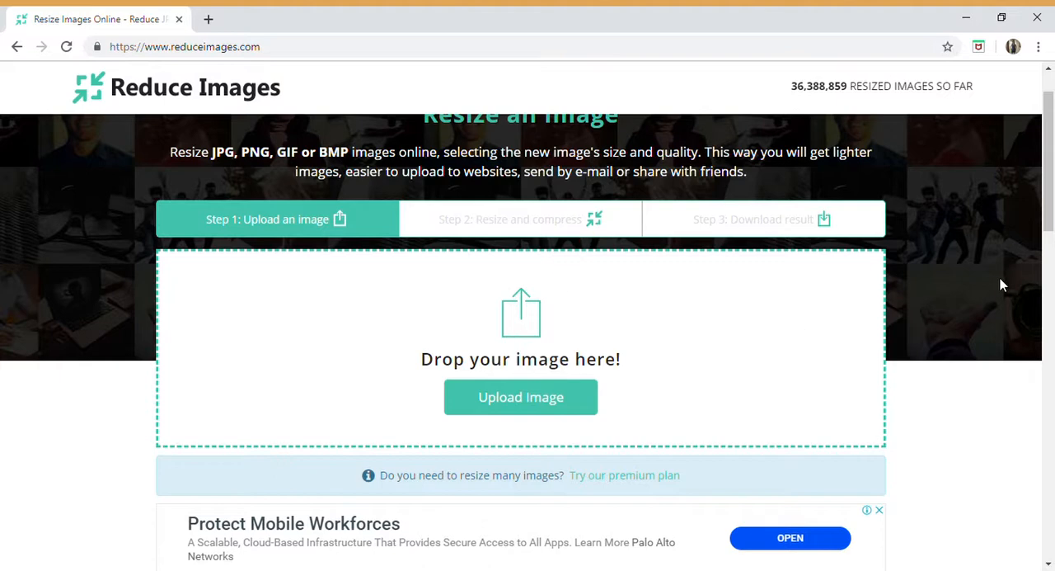
mouse_move(1046, 202)
mouse_down()
mouse_move(1049, 272)
mouse_move(1049, 199)
mouse_up()
drag(1048, 194, 1048, 173)
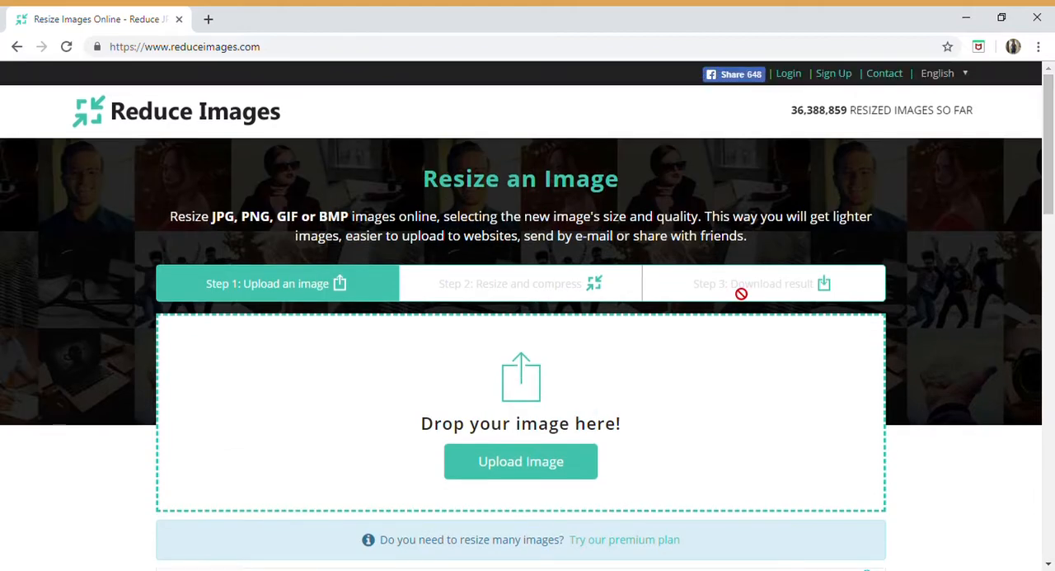